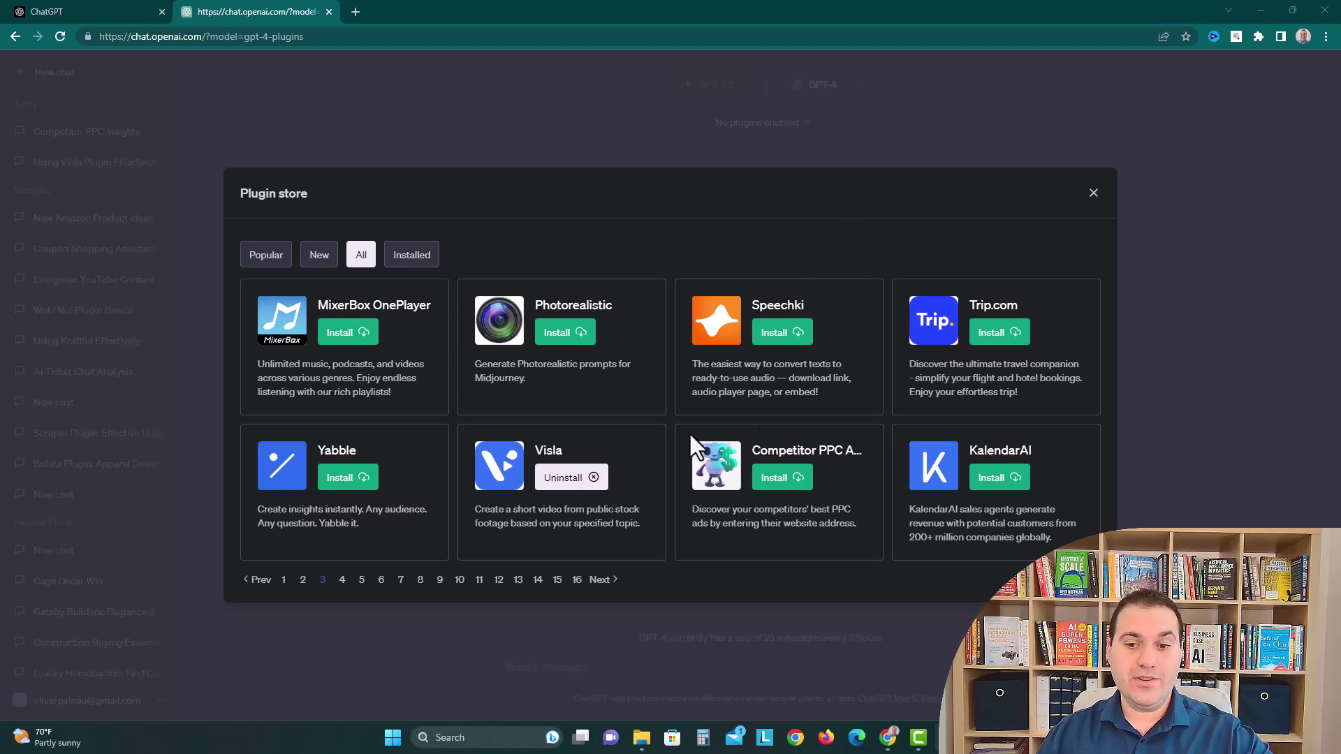
Install the Competitor PPC Ads plugin from the Plugin store, then close the store
click(793, 477)
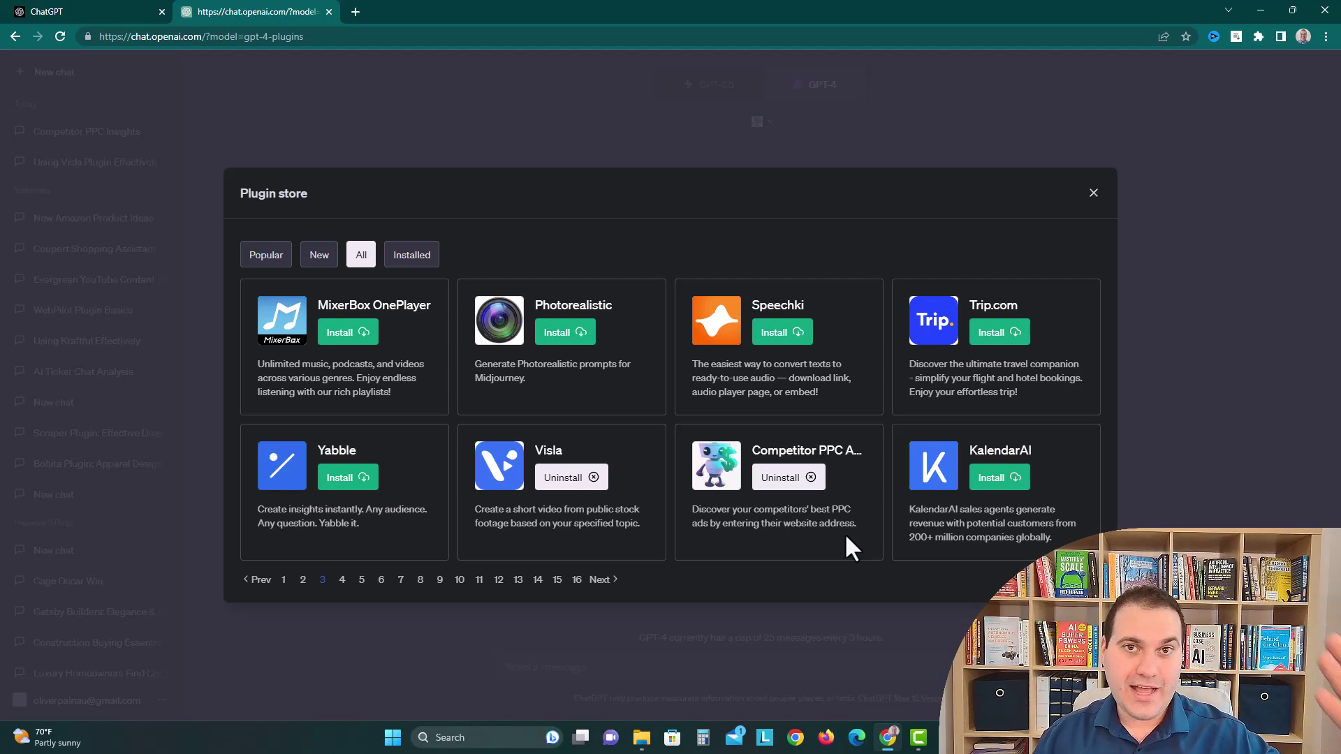
click(1094, 194)
click(771, 125)
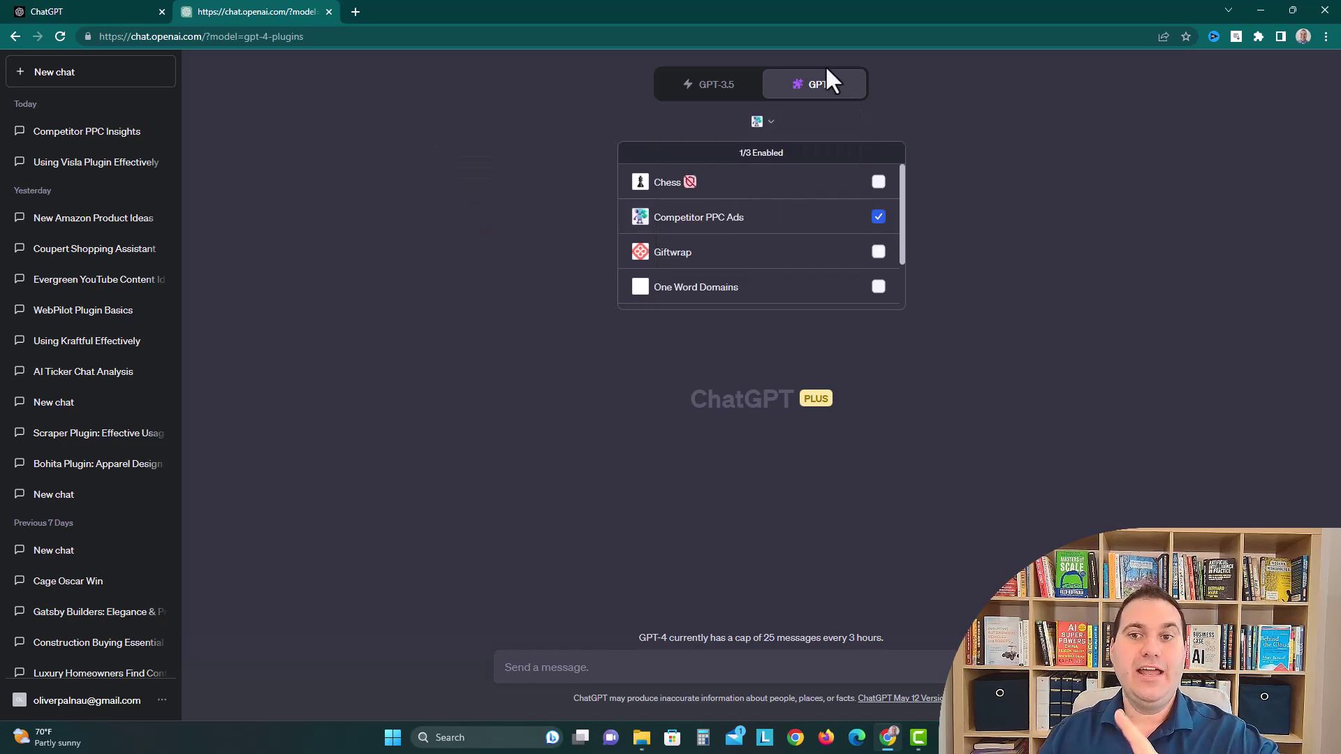
mouse_move(838, 97)
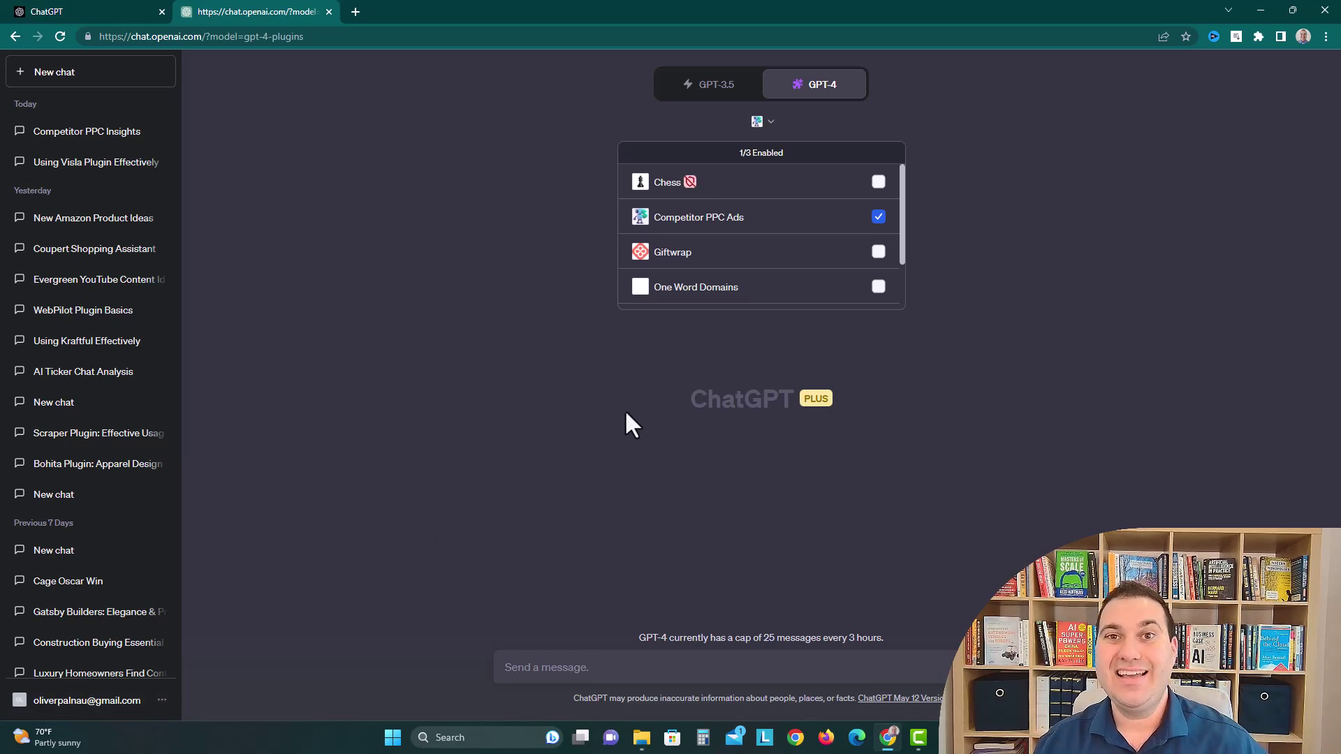
click(702, 431)
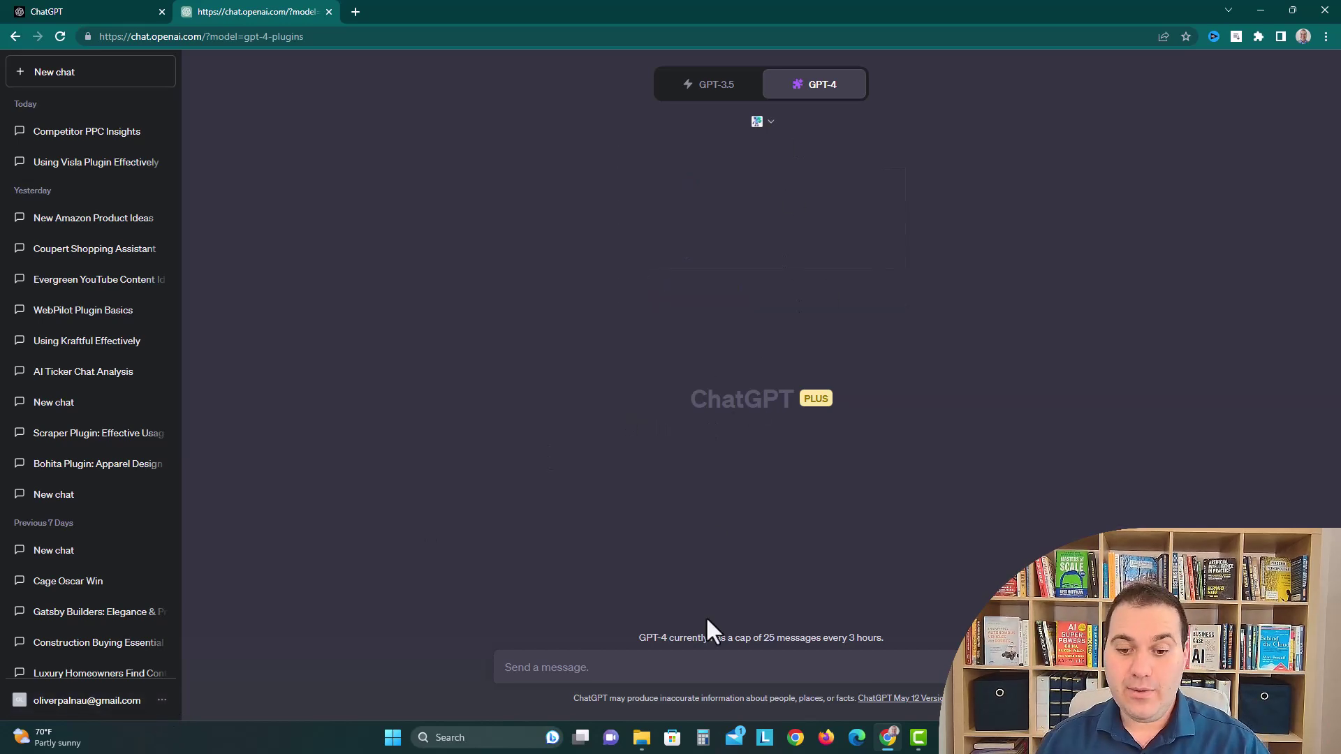
Ask ChatGPT 'how do i effectively use competitor ppc ads plugin'
click(724, 668)
text(how do i effecti)
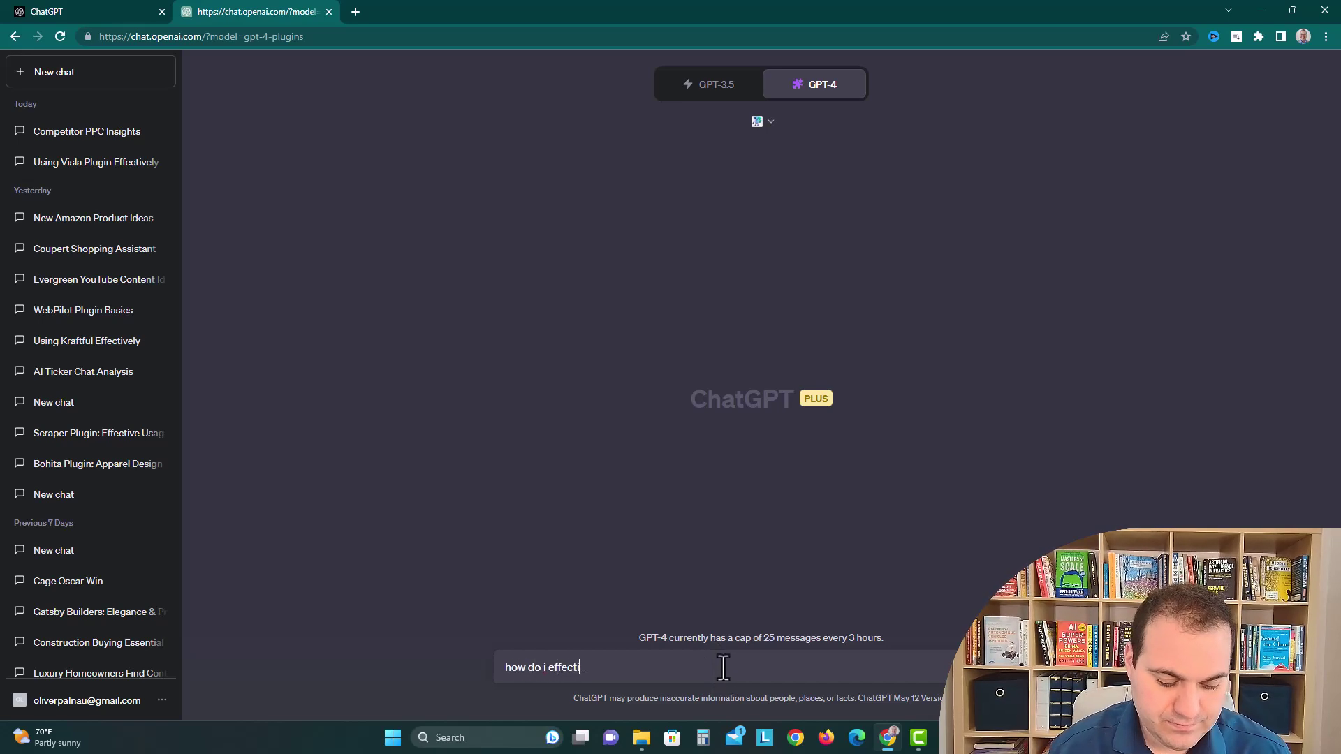
text(vely use competitor ppc ads plugin)
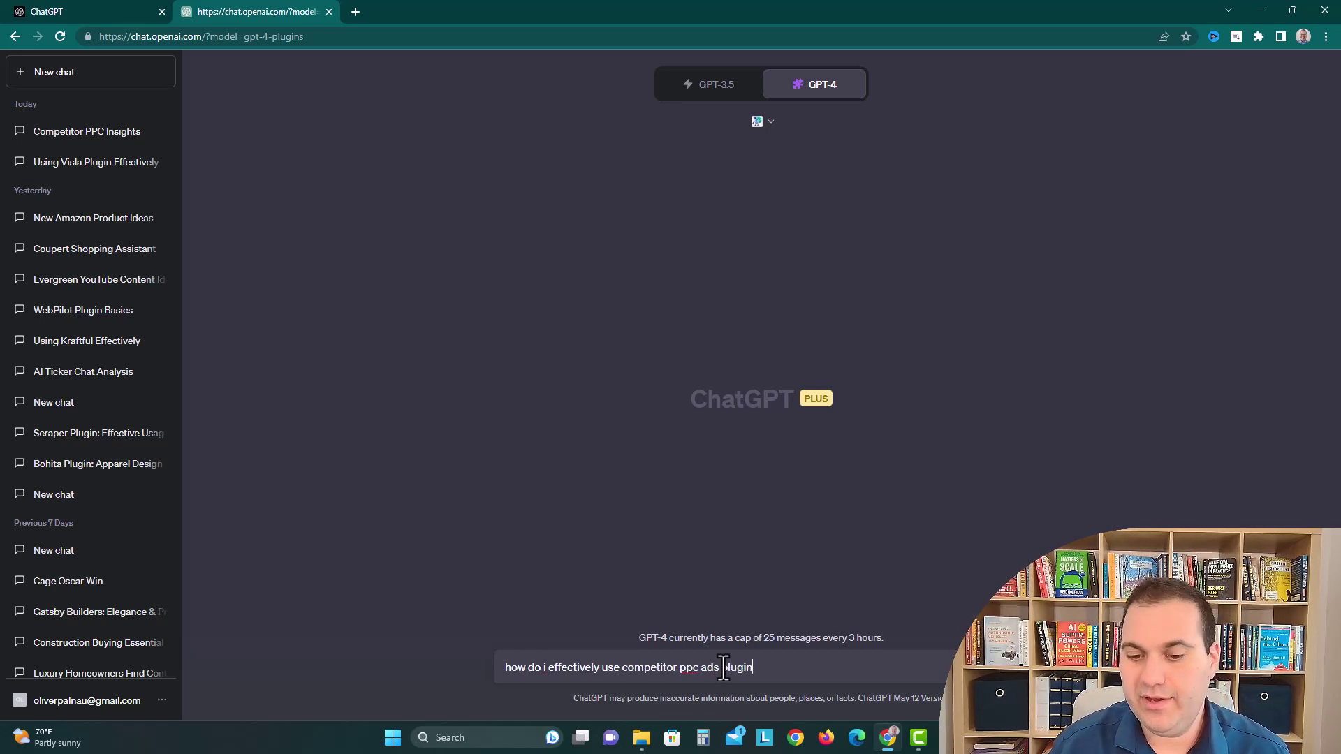
key(Return)
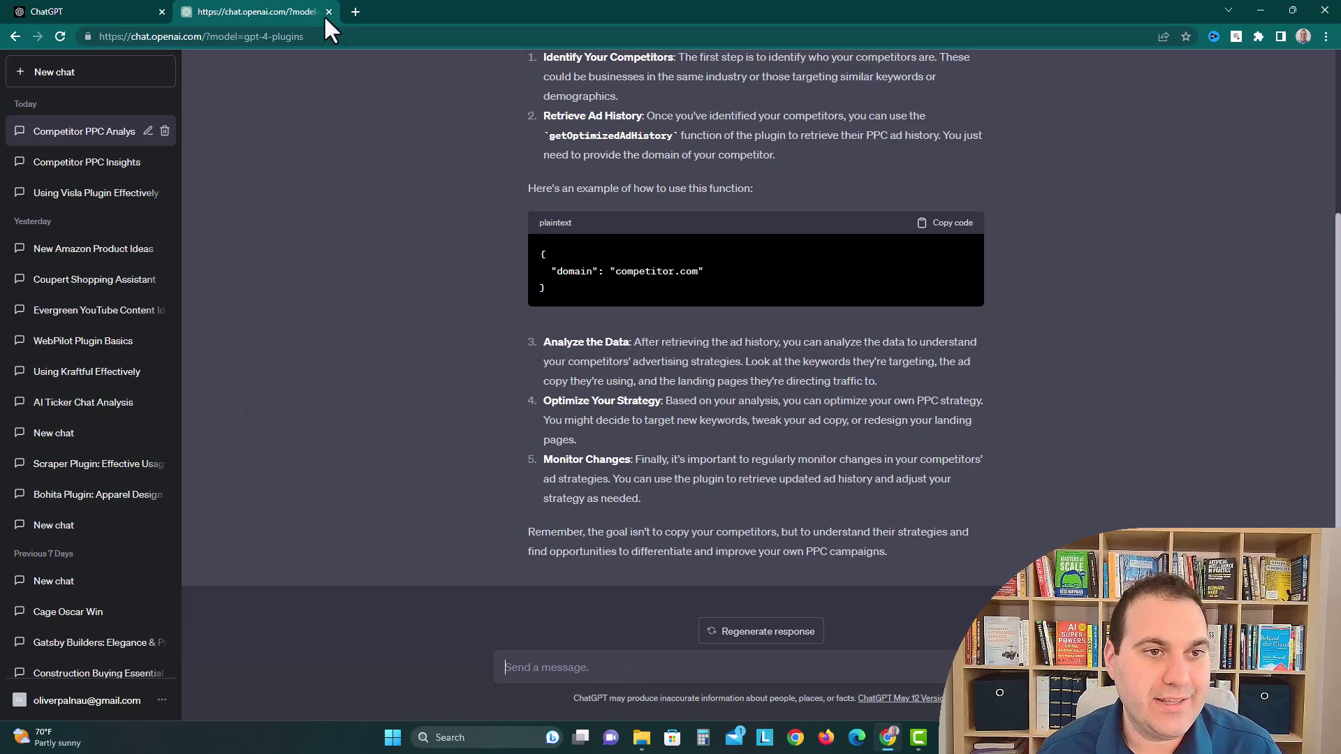
In a new tab, search 'gilette shavers', open gillette.com, and select its URL to copy
click(355, 11)
text(gilett)
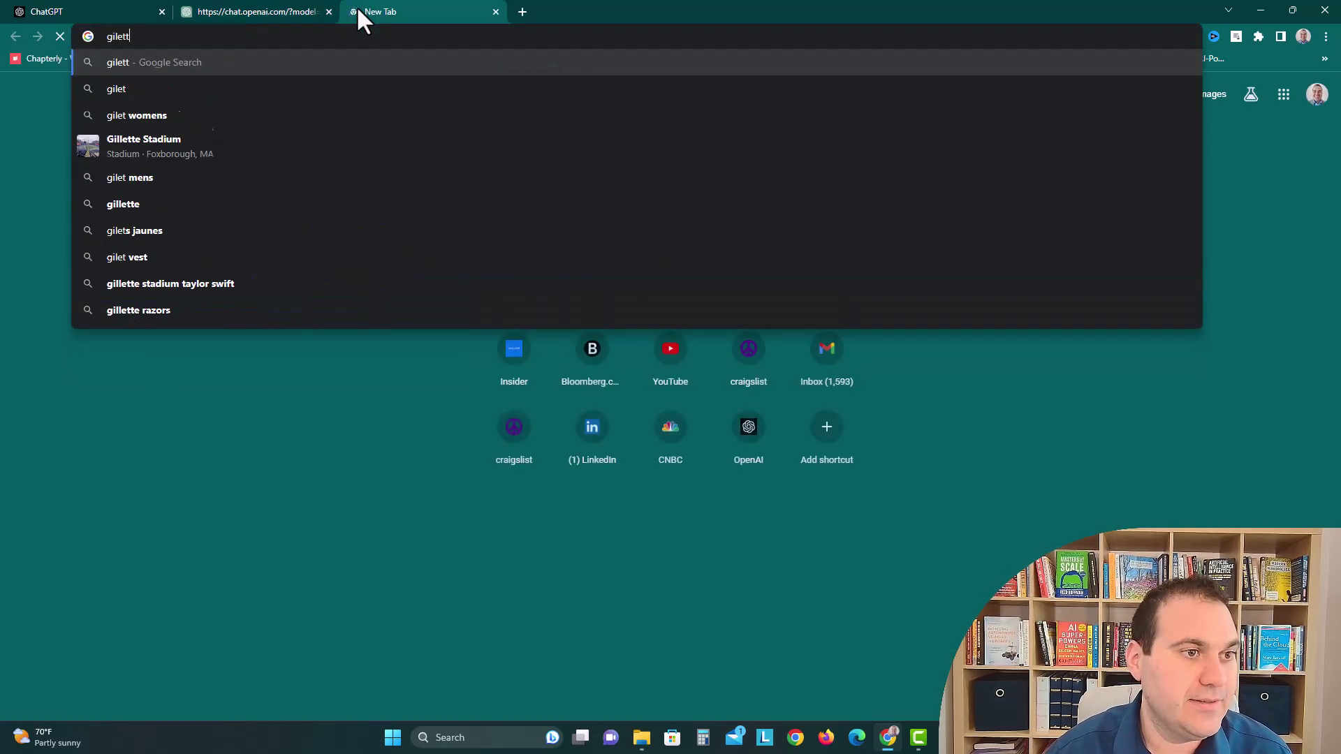
text(e shavers)
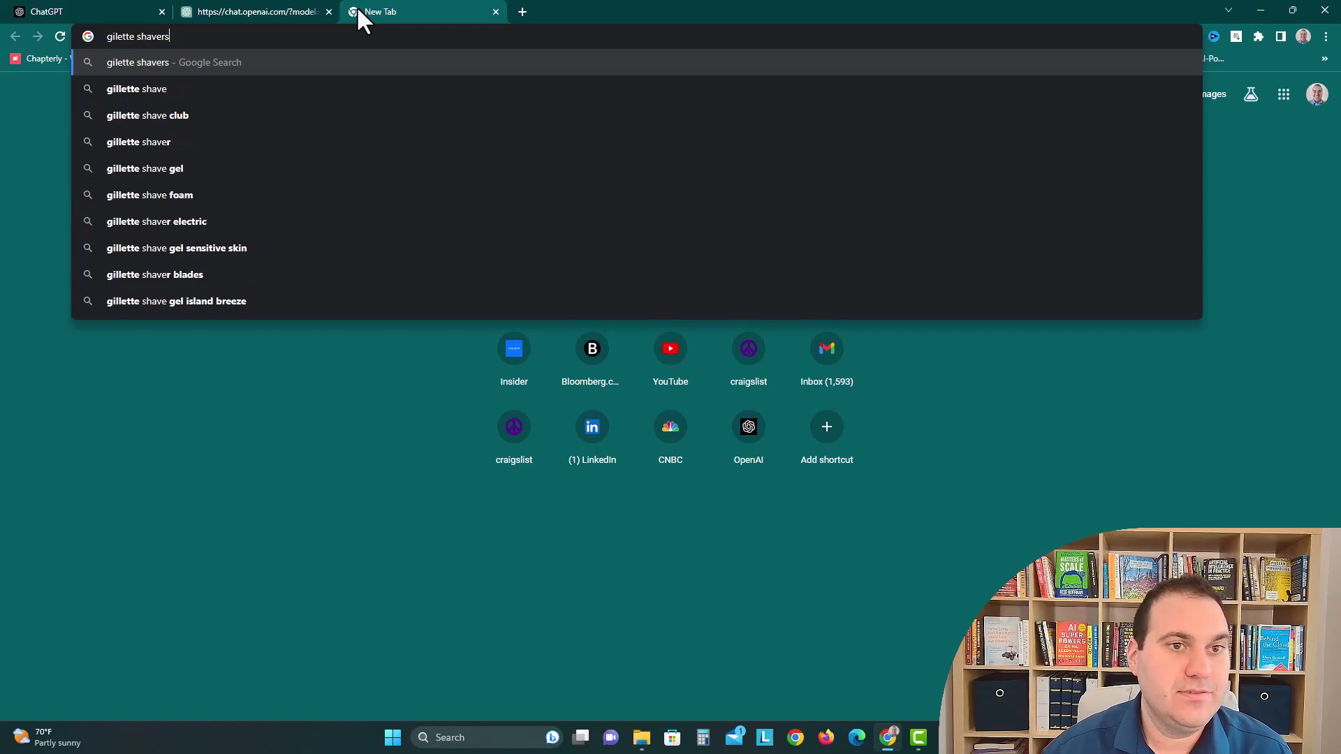
key(Return)
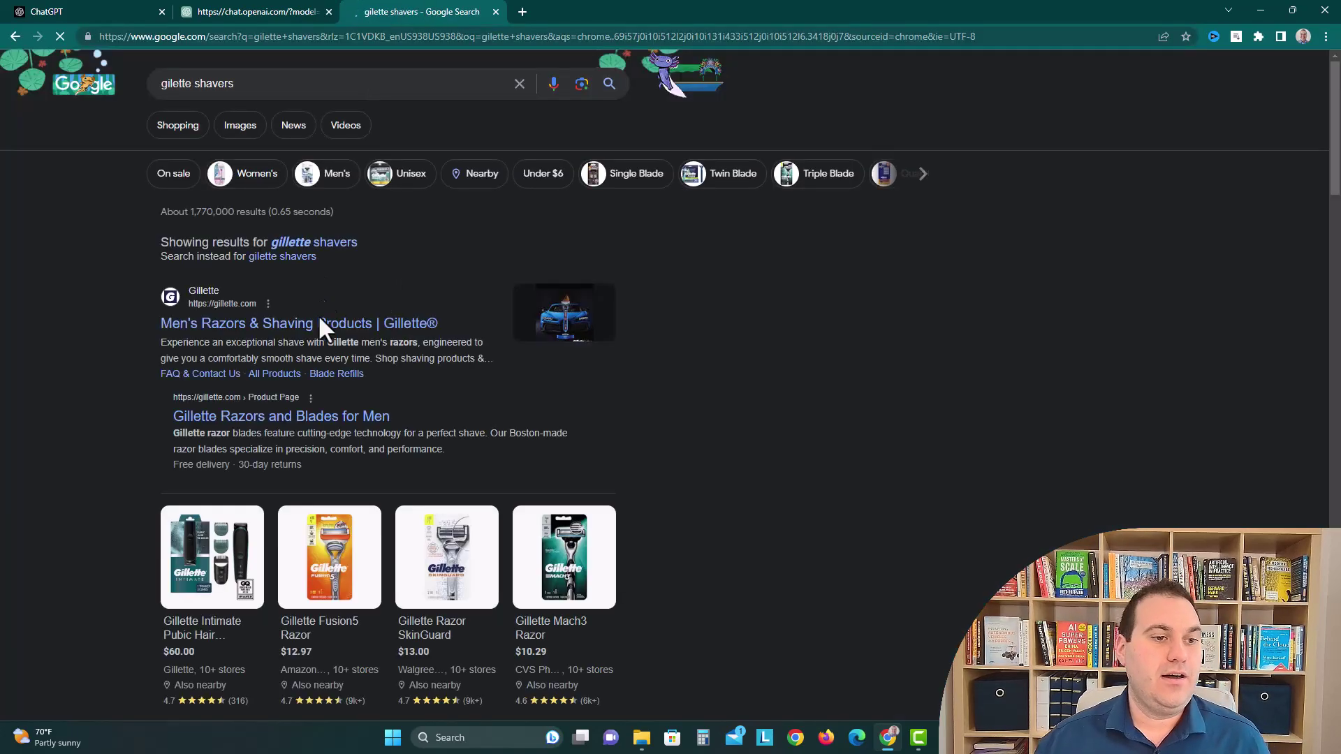
click(324, 327)
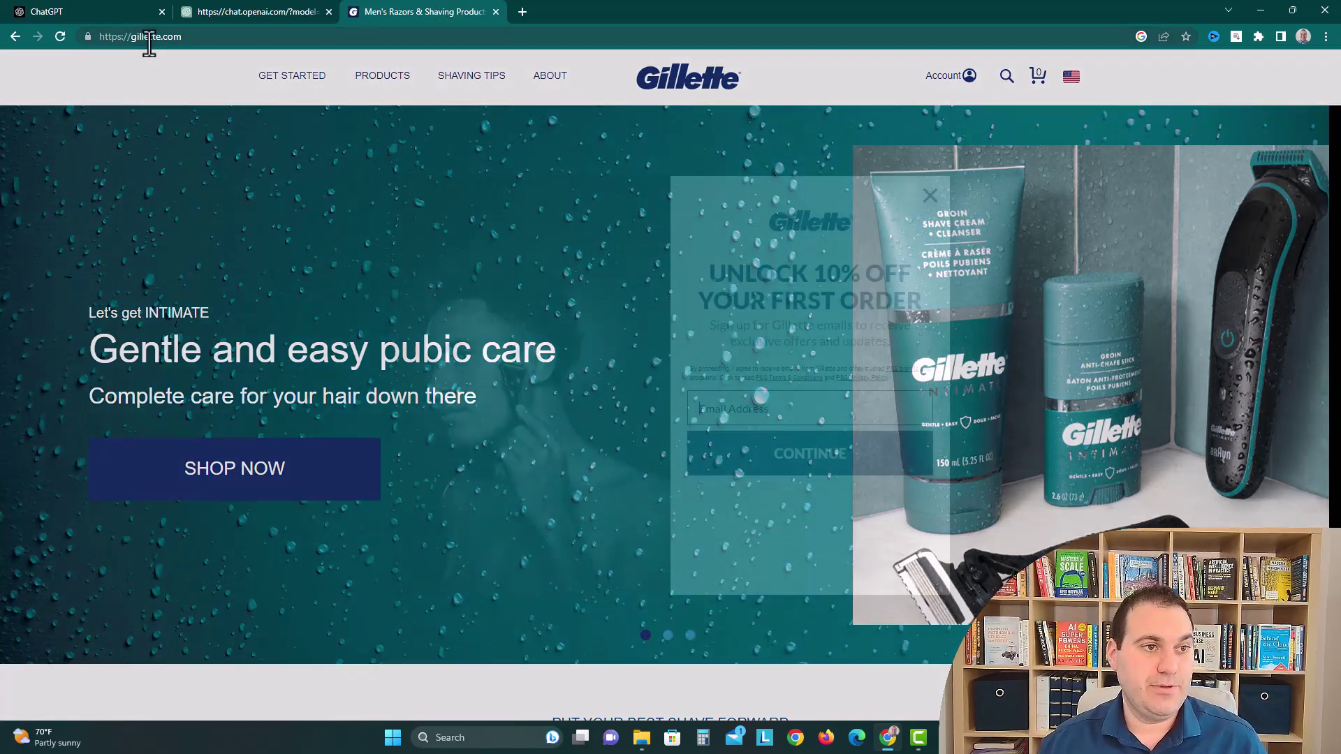
click(150, 42)
key(ctrl+c)
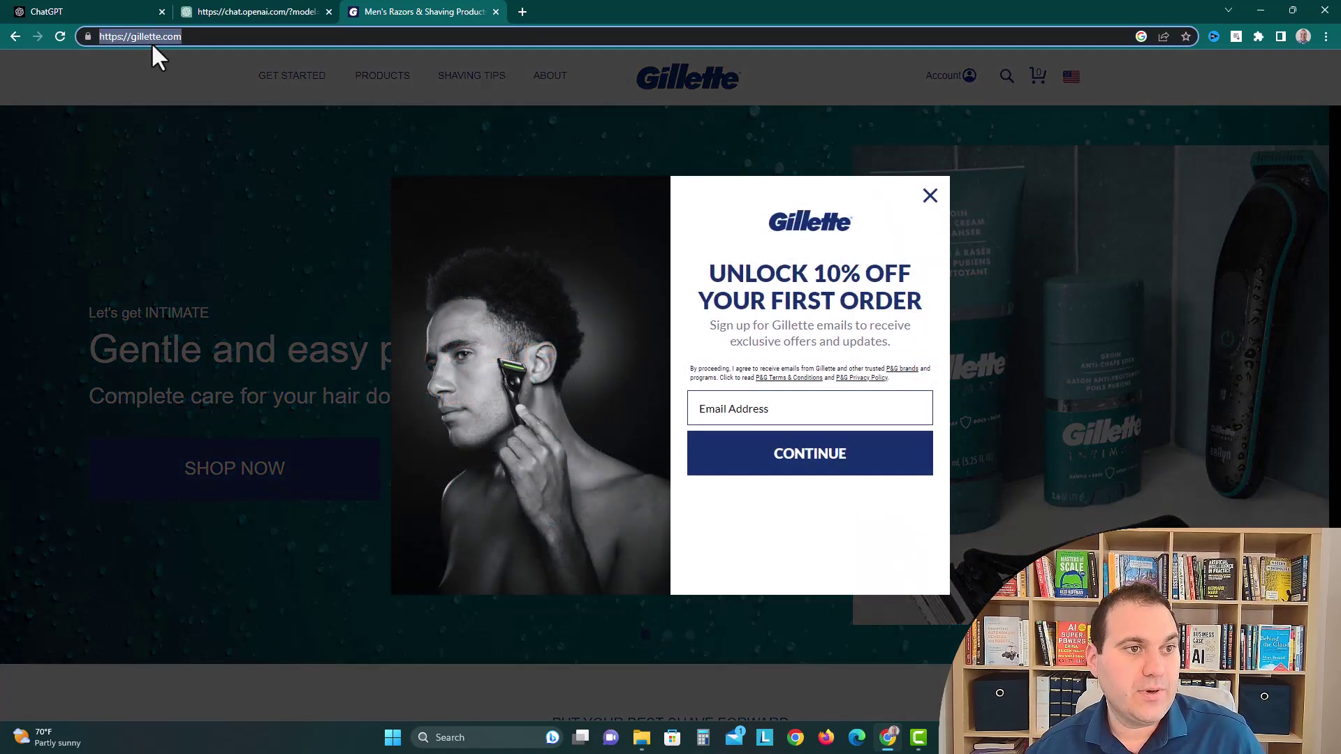
Ask the Competitor PPC Ads plugin to find the ads on the pasted gillette.com URL
click(222, 9)
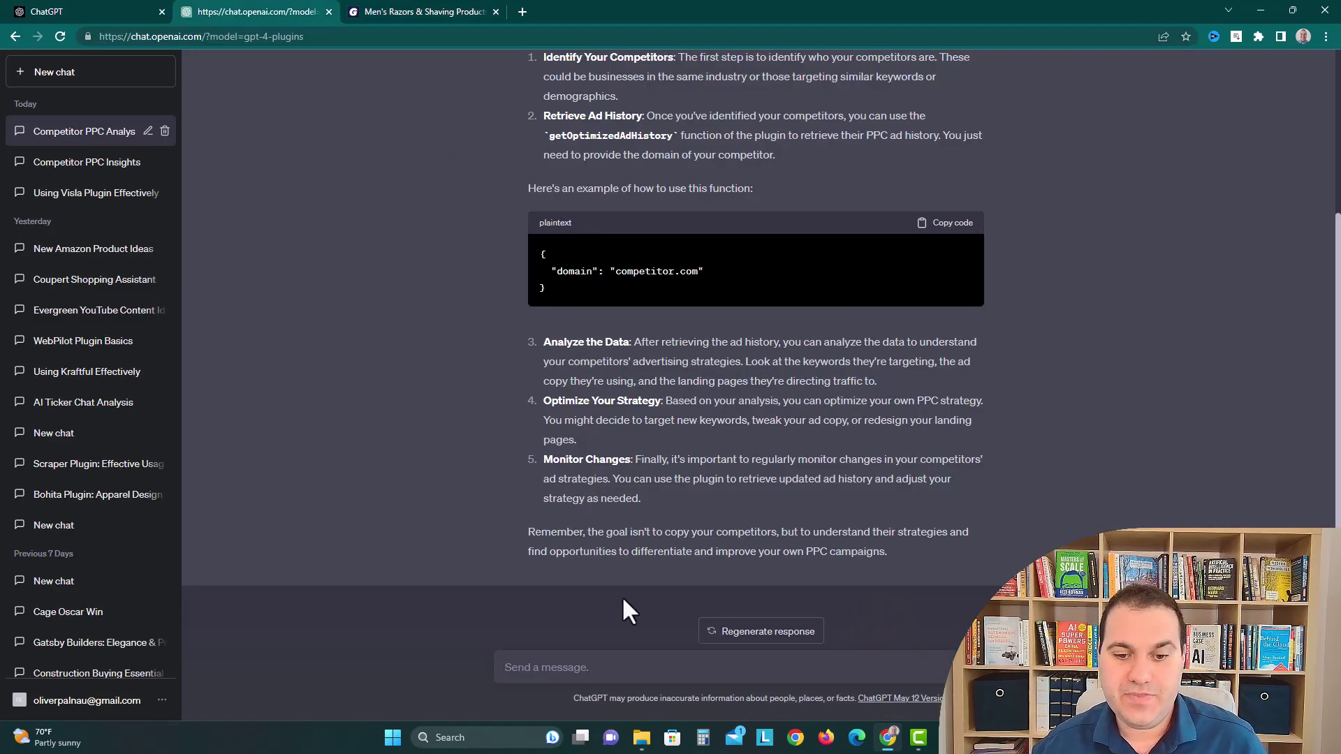
click(614, 662)
text(use)
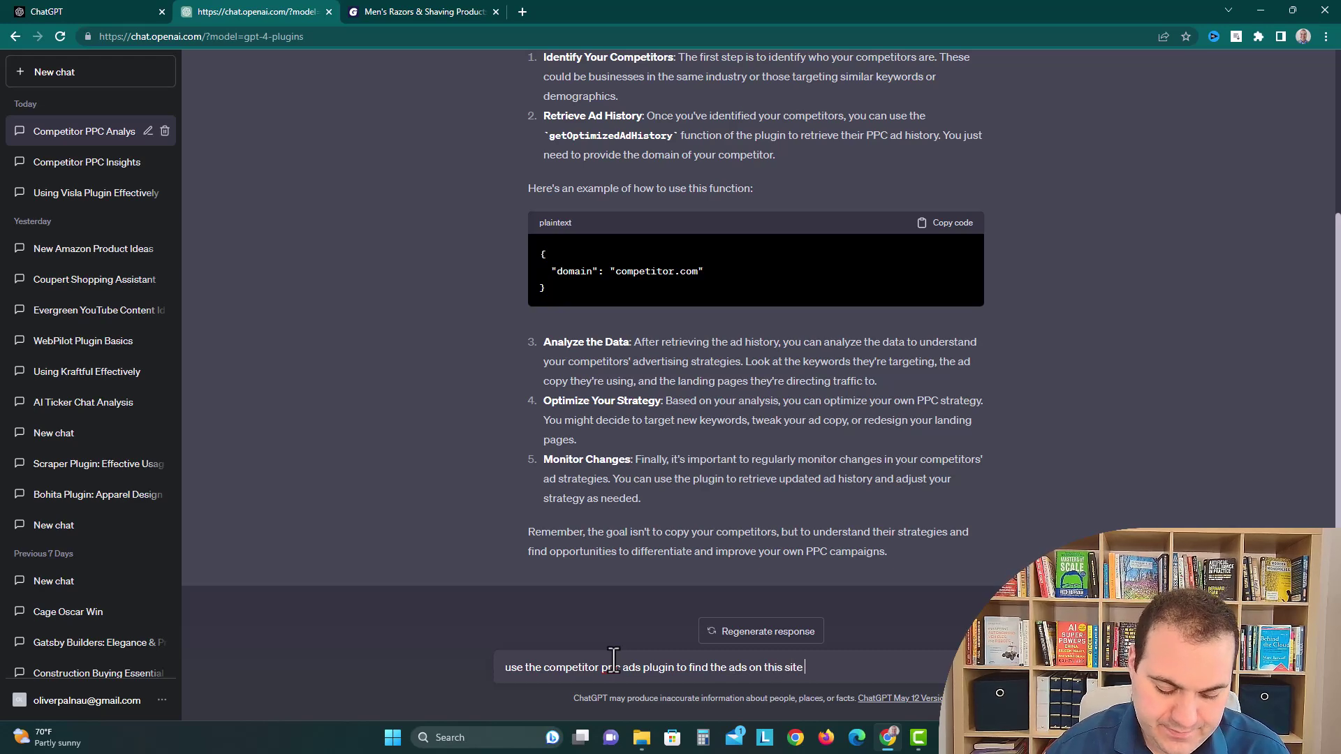
key(ctrl+v)
text(")
key(Return)
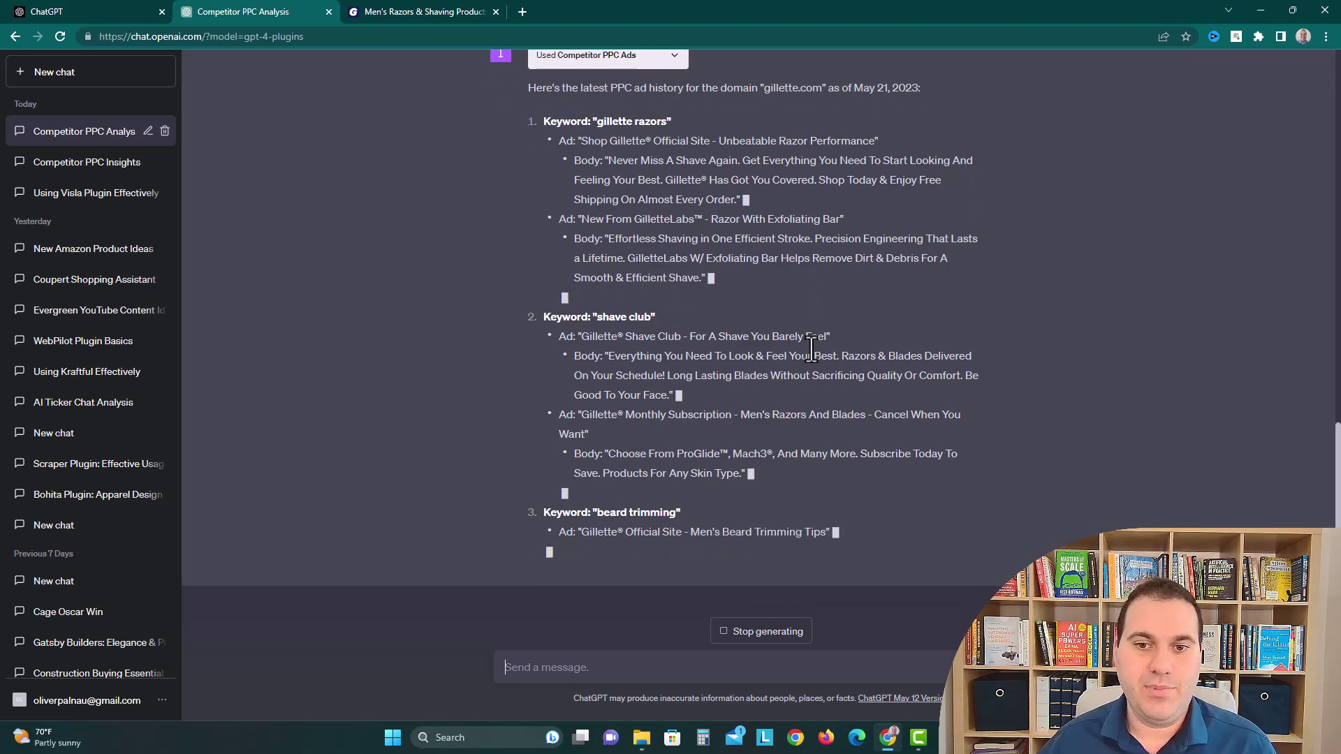
Scroll through Gillette's keyword ad listings down to the PPC strategy summary
scroll(527, 264, up, 1)
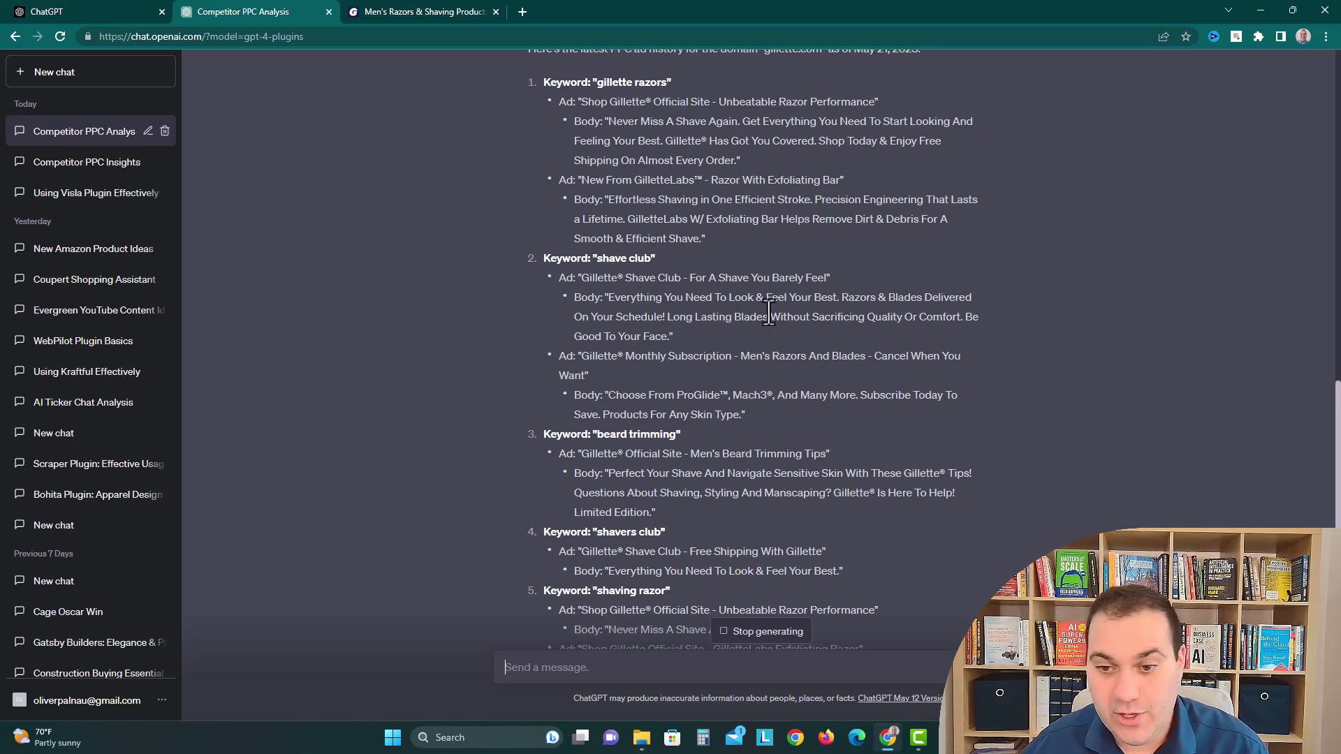
scroll(929, 342, down, 1)
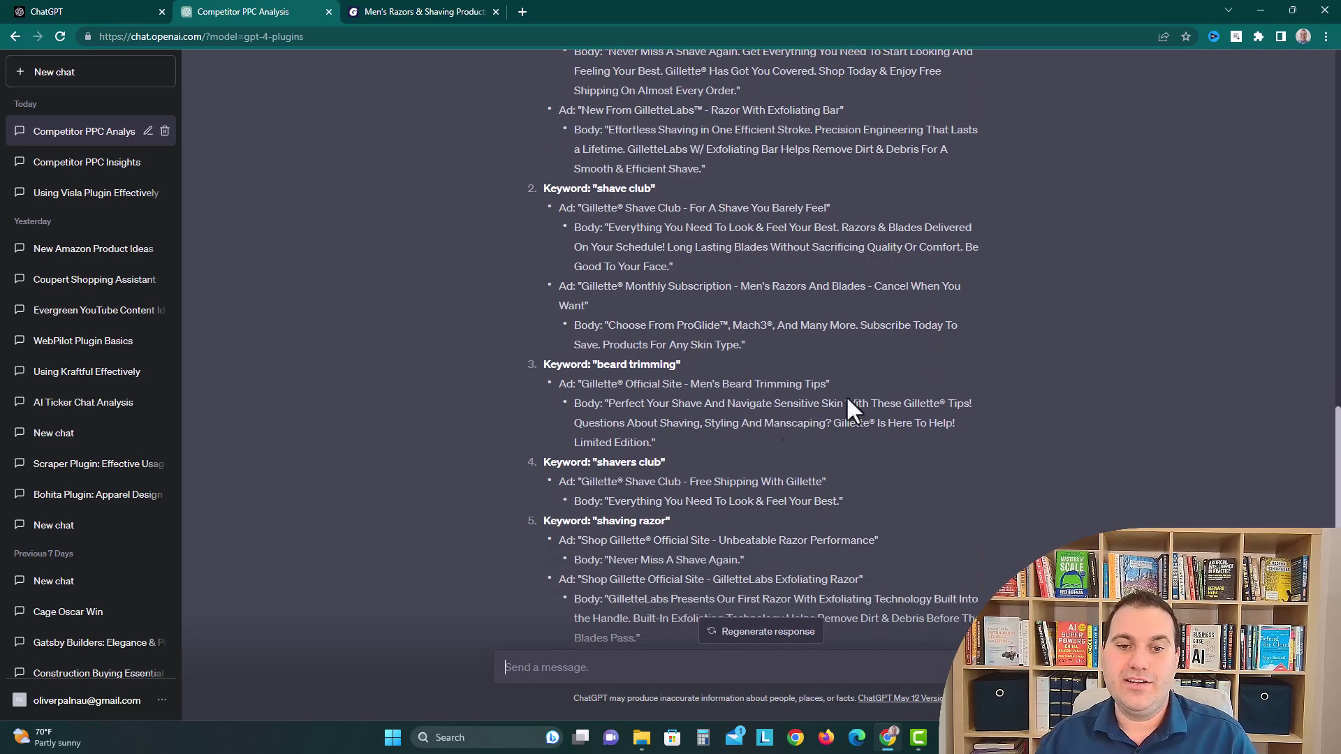
scroll(664, 426, down, 2)
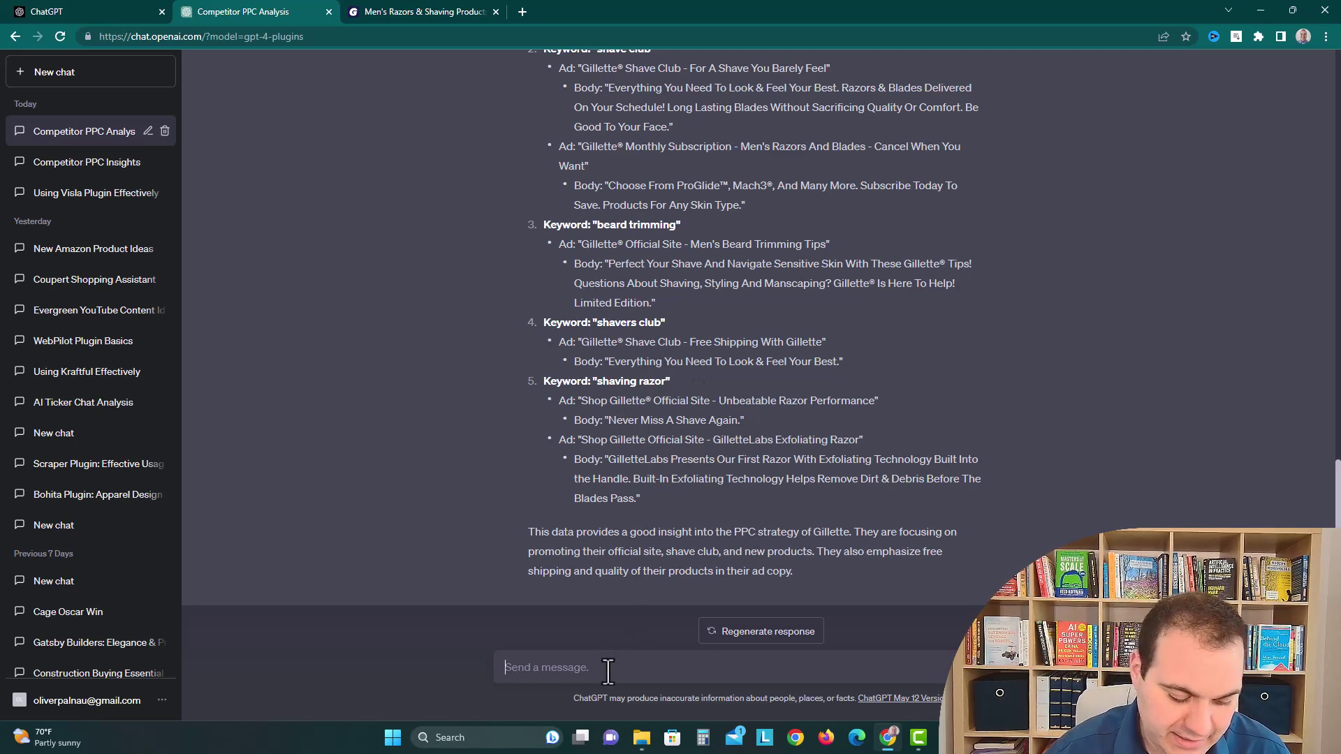
Ask ChatGPT to 'rewrite these ads or similar ads for "oliver's razors"'
text(rewrite the)
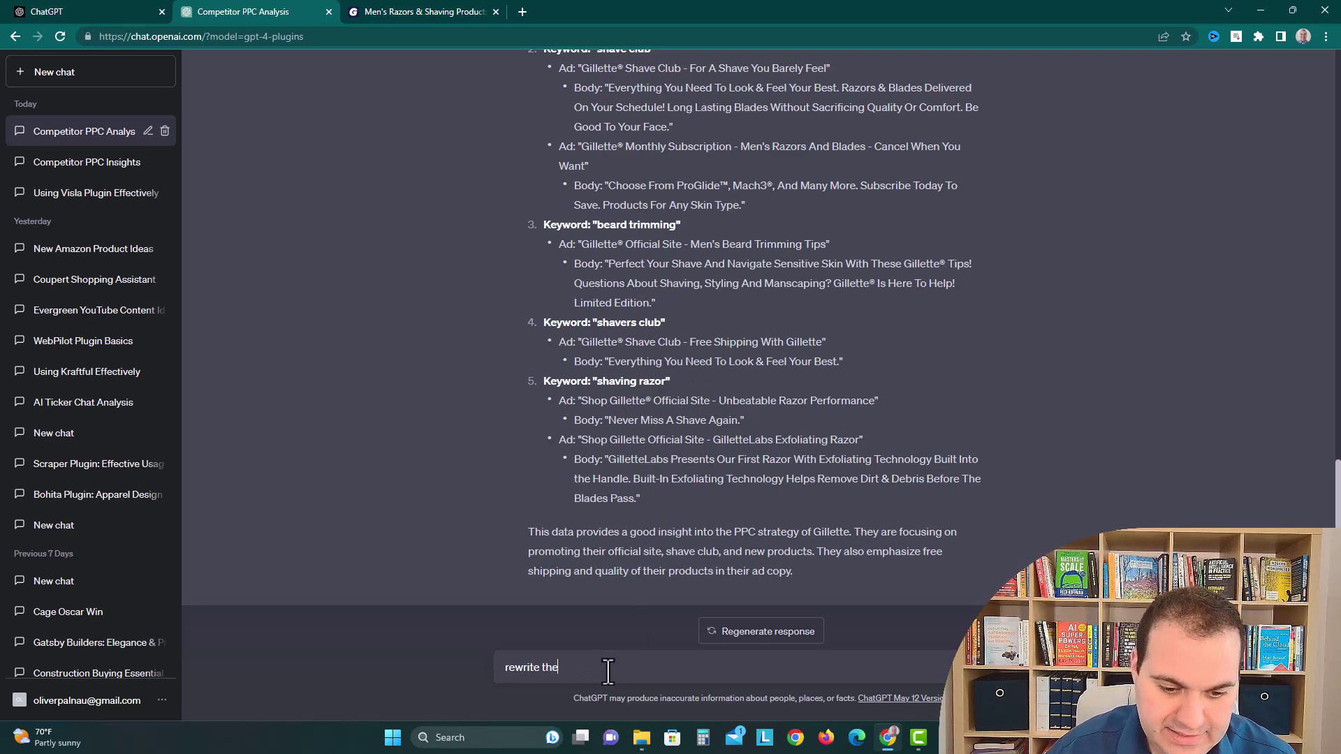
text(se ads )
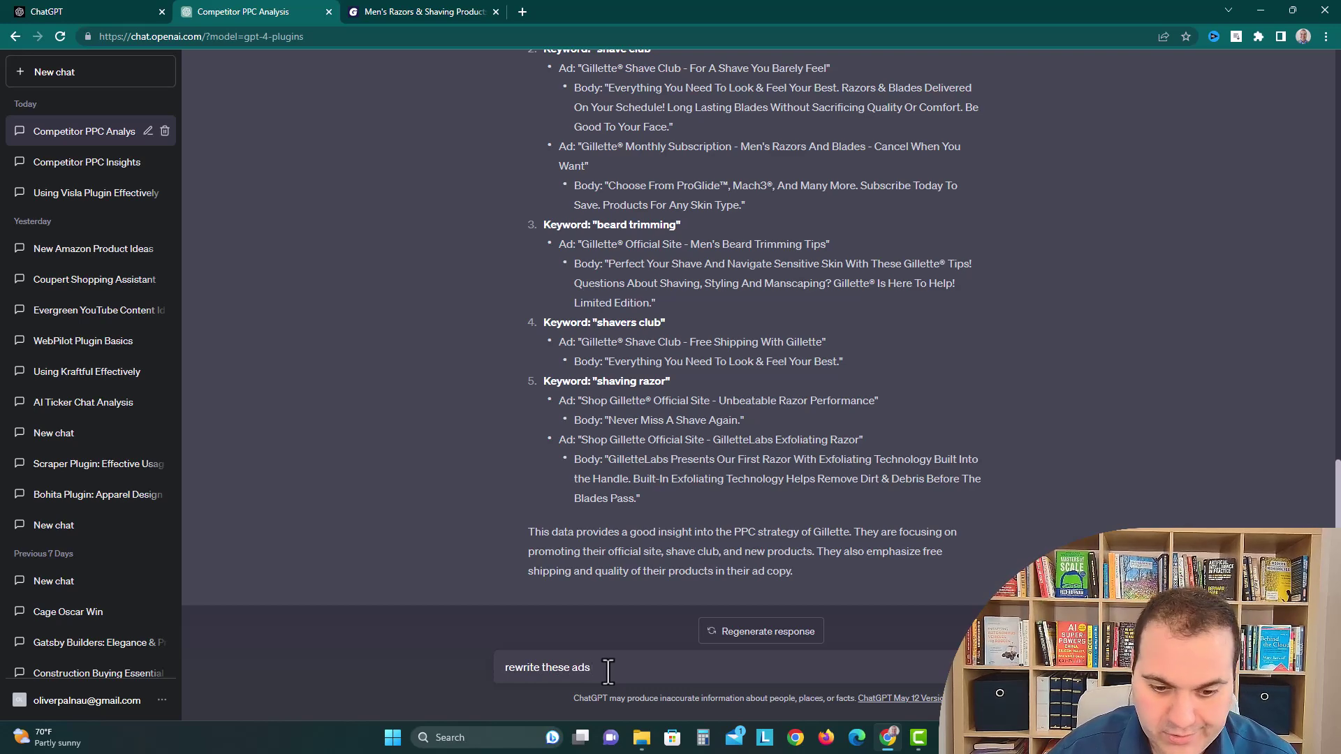
text(or similar a)
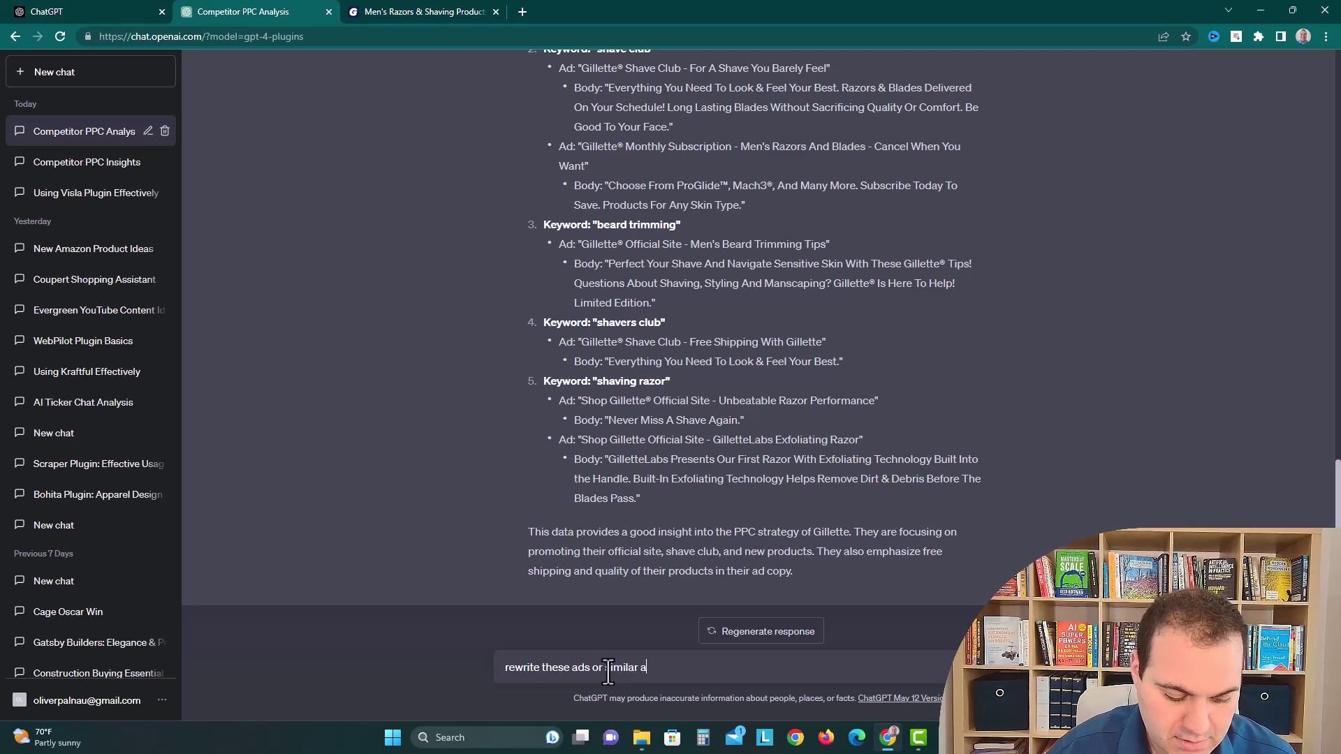
text(ds for )
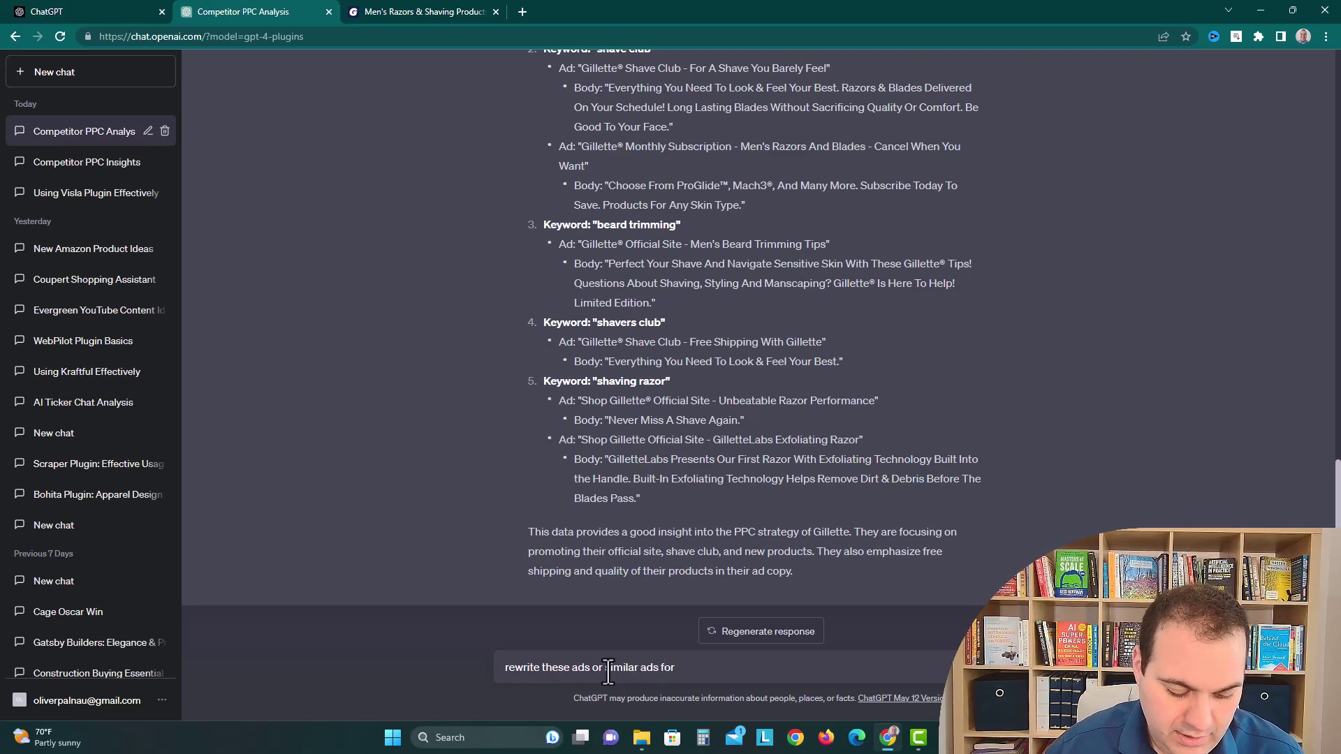
text("oliver's razors")
key(Return)
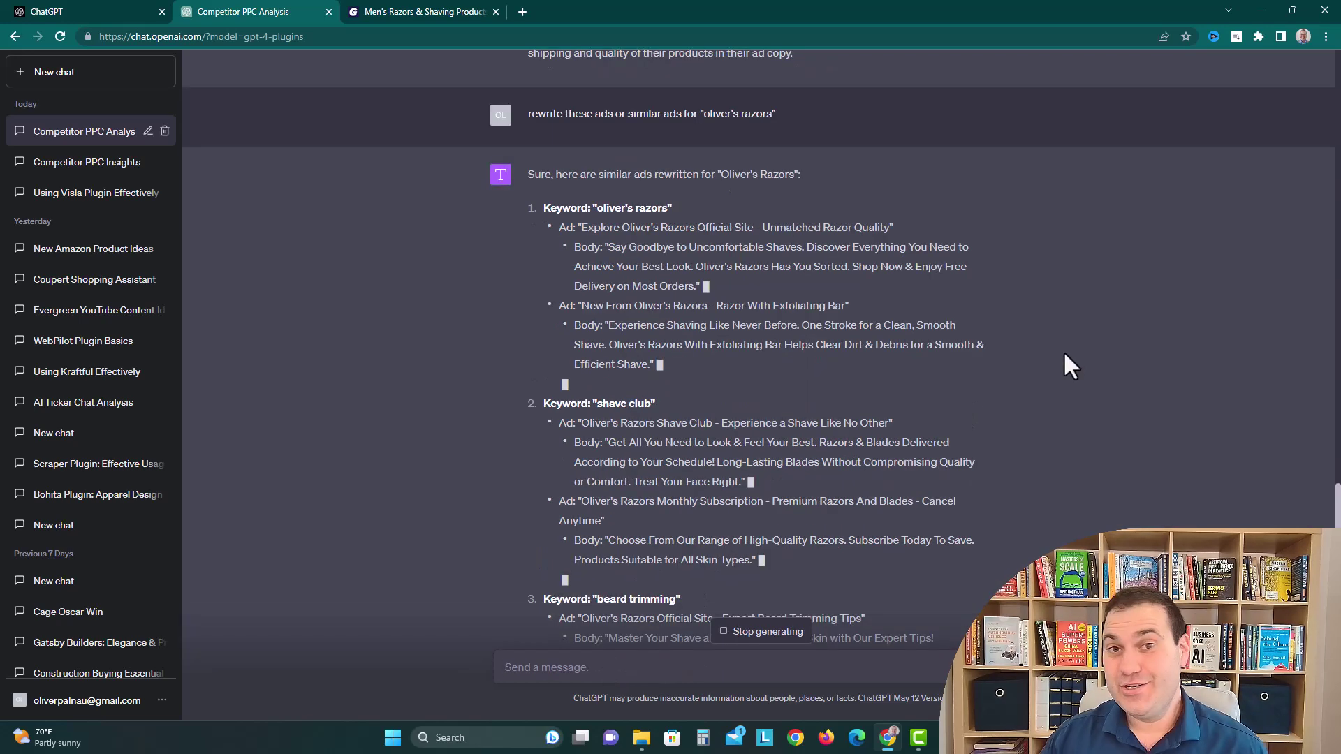